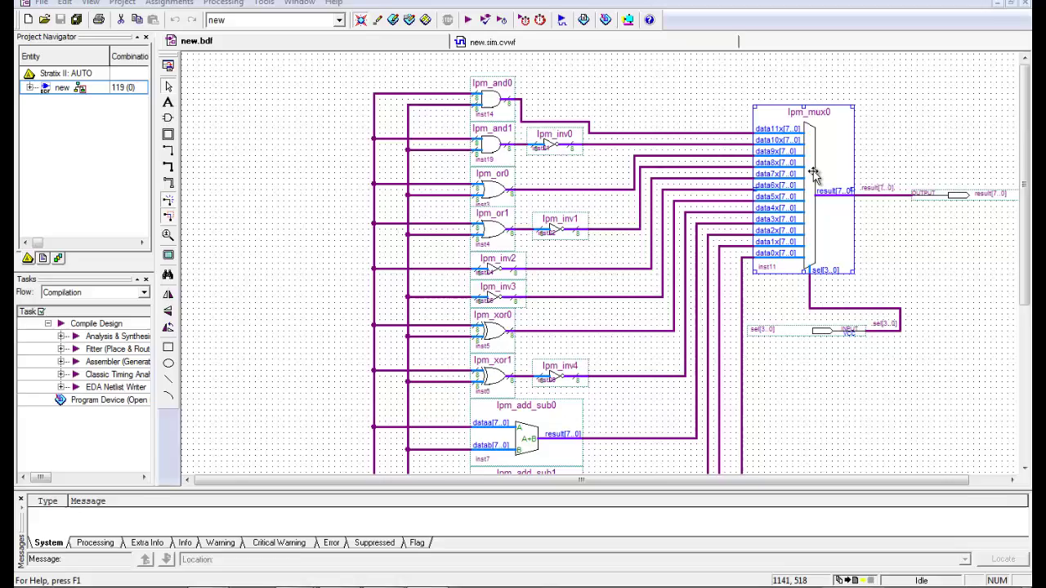
# Step: Review the lpm_mux0 multiplexer settings and close them unchanged
pyautogui.doubleClick(814, 175)
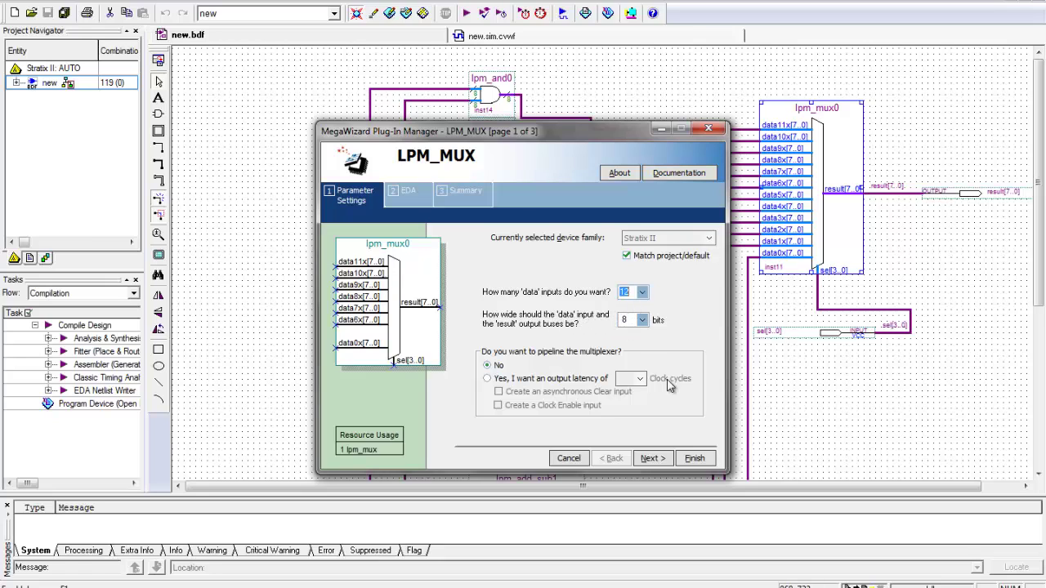
pyautogui.click(570, 458)
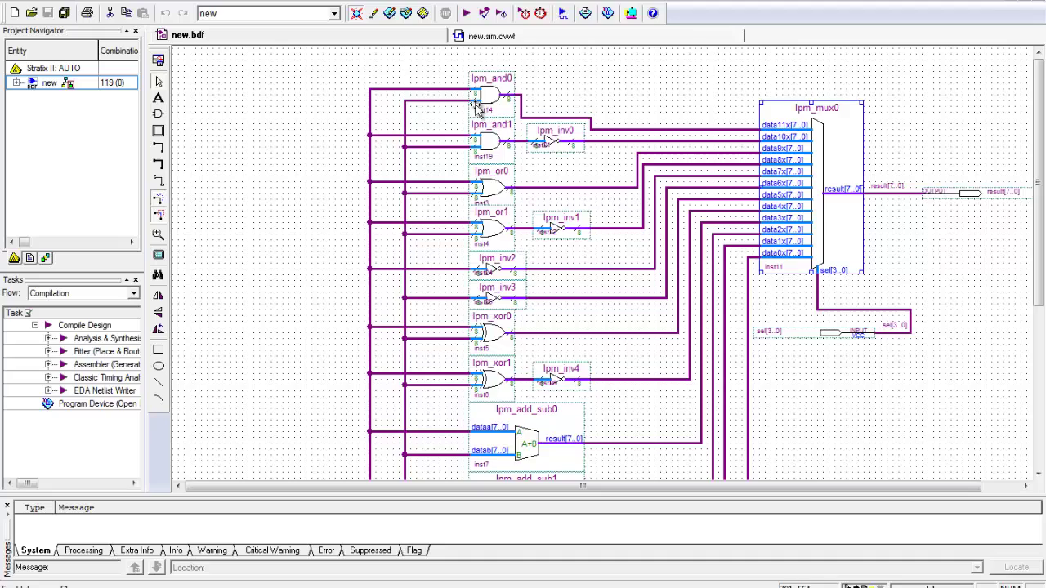
pyautogui.scroll(-1, 494, 98)
pyautogui.scroll(-4, 511, 197)
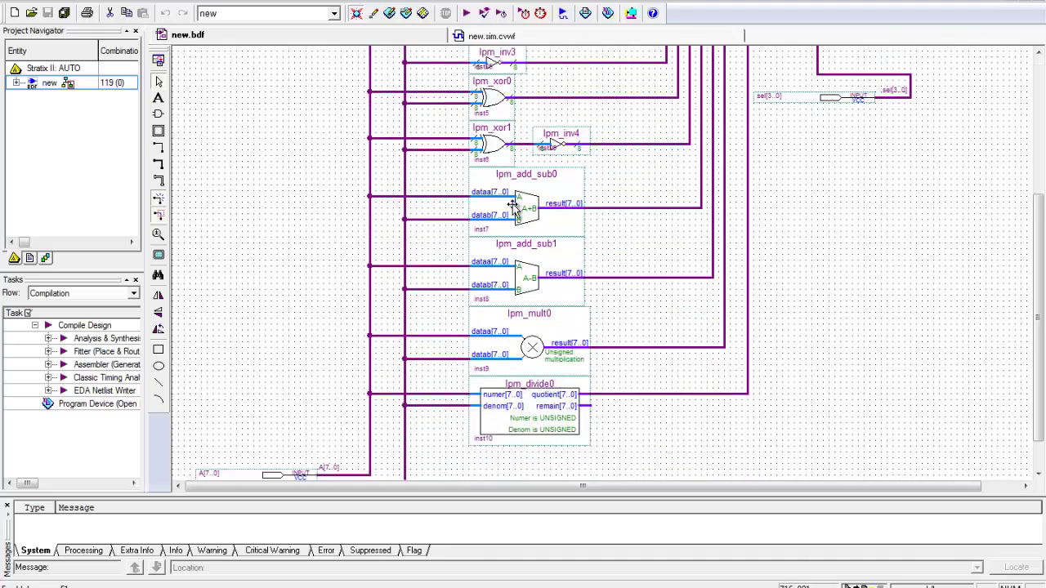
pyautogui.scroll(5, 511, 205)
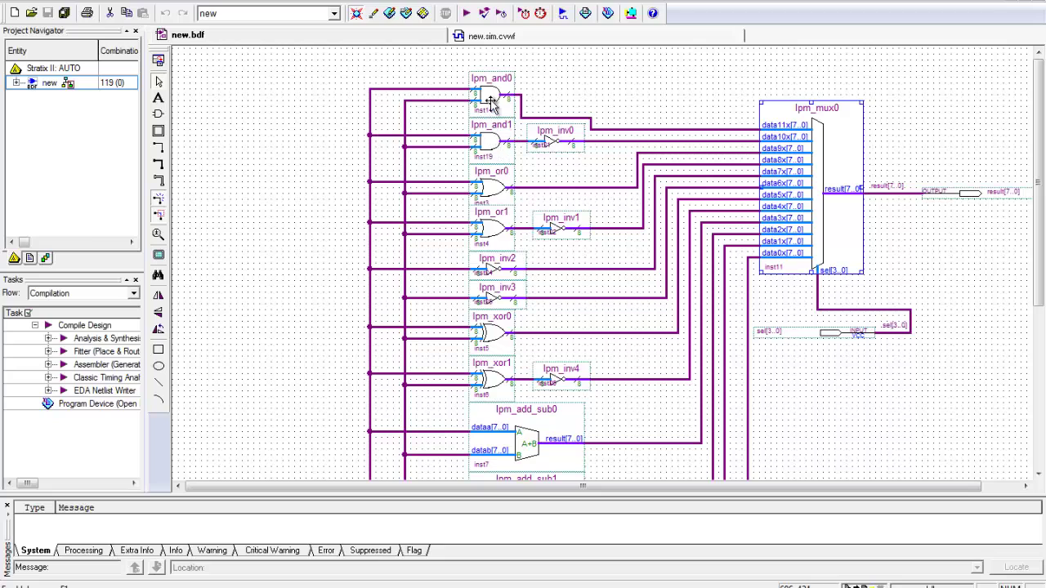
# Step: Review the lpm_and0 AND gate settings and close them unchanged
pyautogui.doubleClick(490, 99)
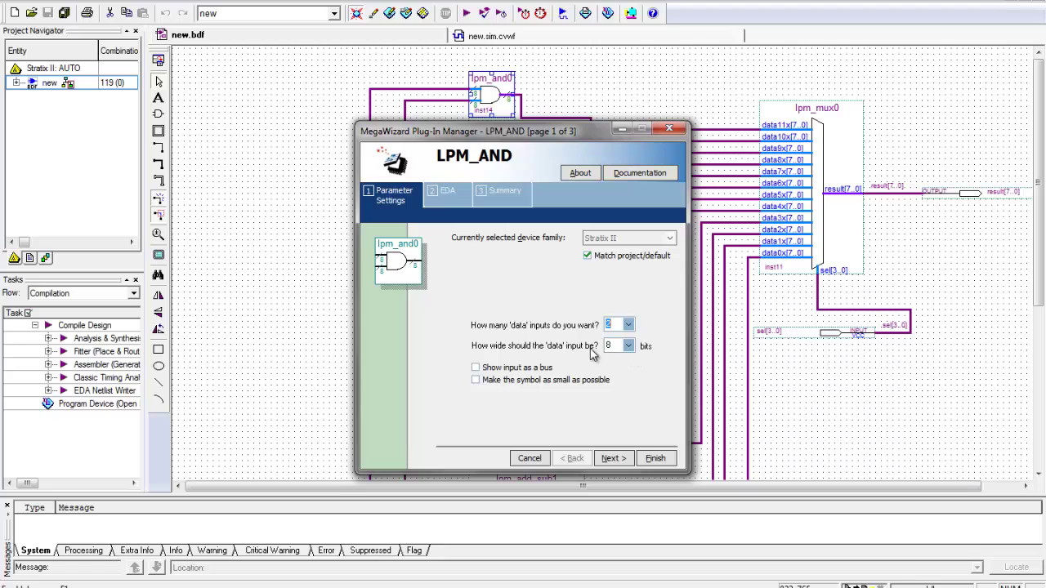
pyautogui.click(530, 458)
pyautogui.scroll(-1, 472, 200)
pyautogui.scroll(1, 471, 200)
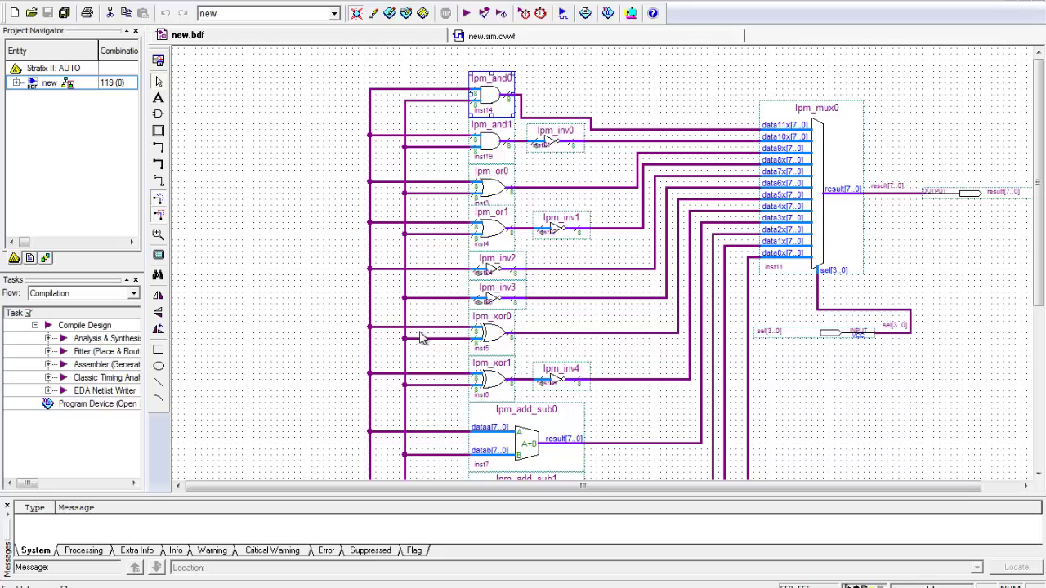
# Step: Check Selector values 11 through 0 in the Word selector table, then return to Quartus
pyautogui.moveTo(281, 585)
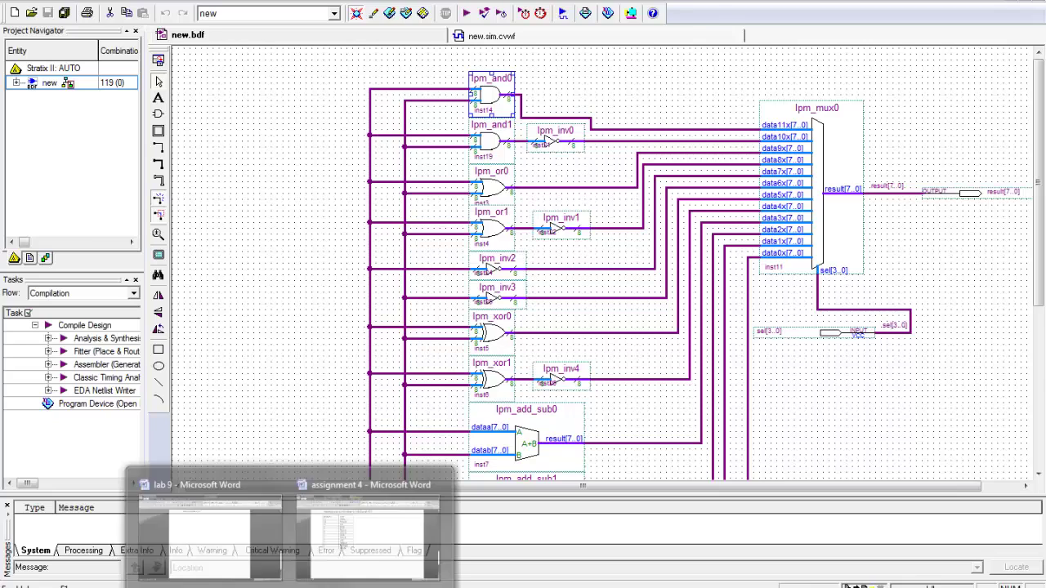
pyautogui.click(352, 523)
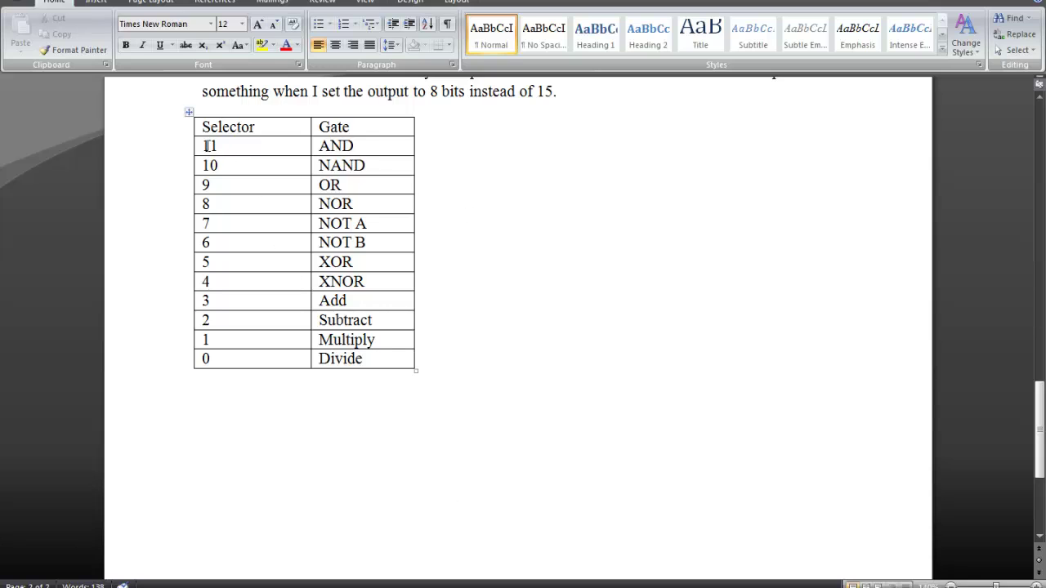
pyautogui.moveTo(205, 146); pyautogui.dragTo(219, 357)
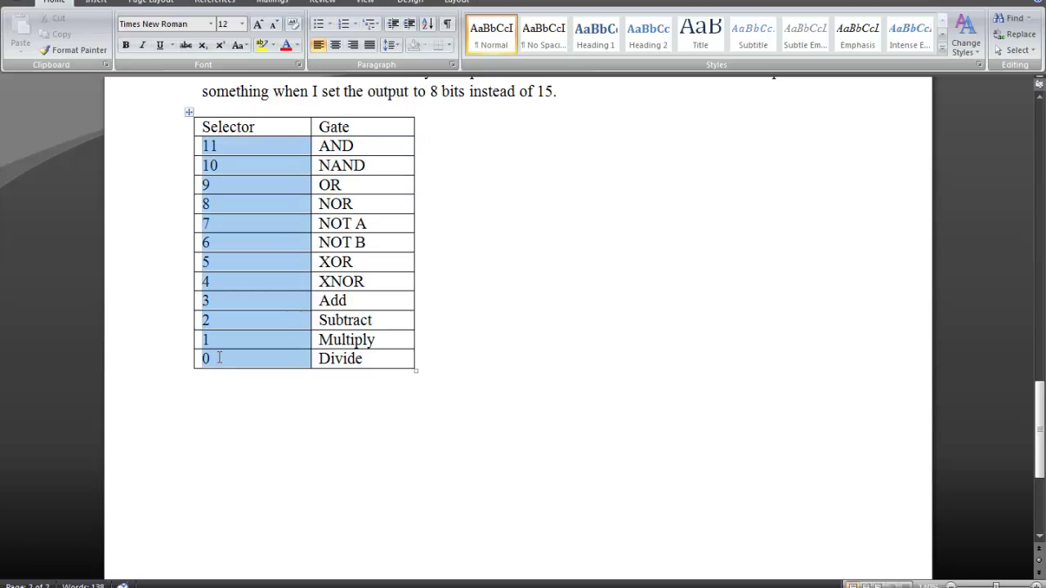
pyautogui.click(219, 358)
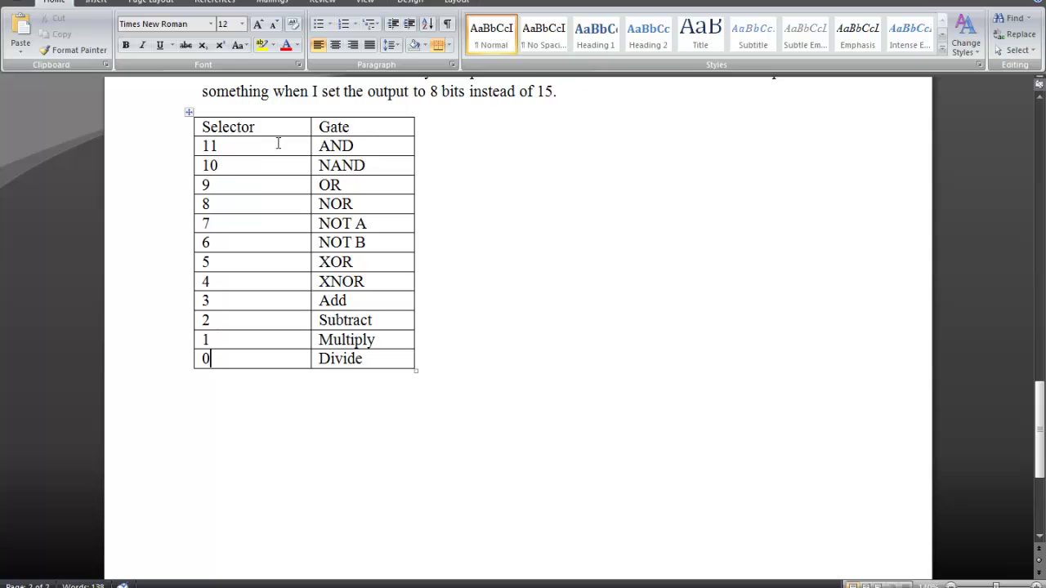
pyautogui.hotkey('alt', 'Tab')
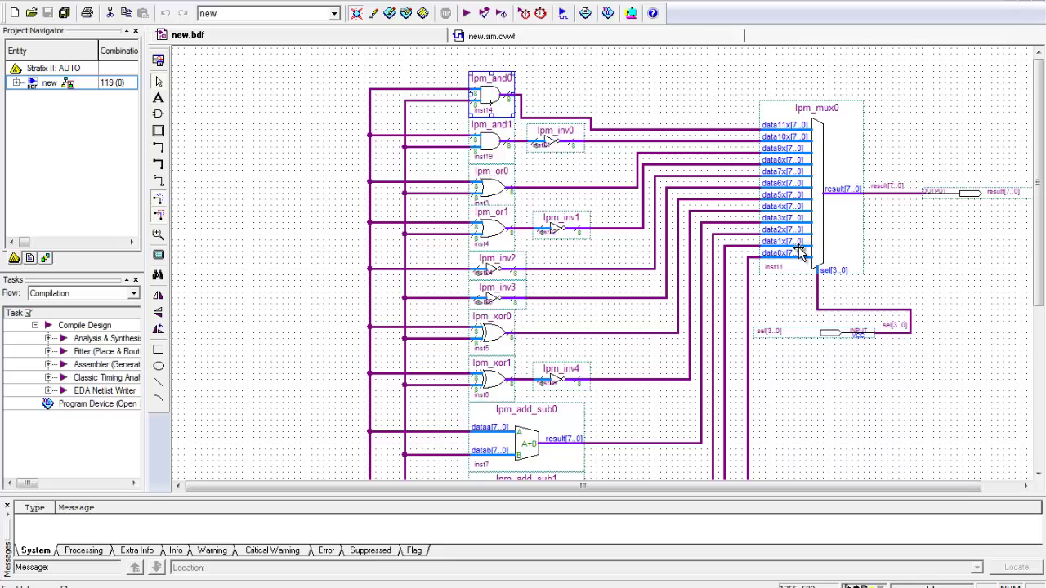
# Step: Review the lpm_add_sub0 adder settings and close them unchanged
pyautogui.scroll(-5, 520, 307)
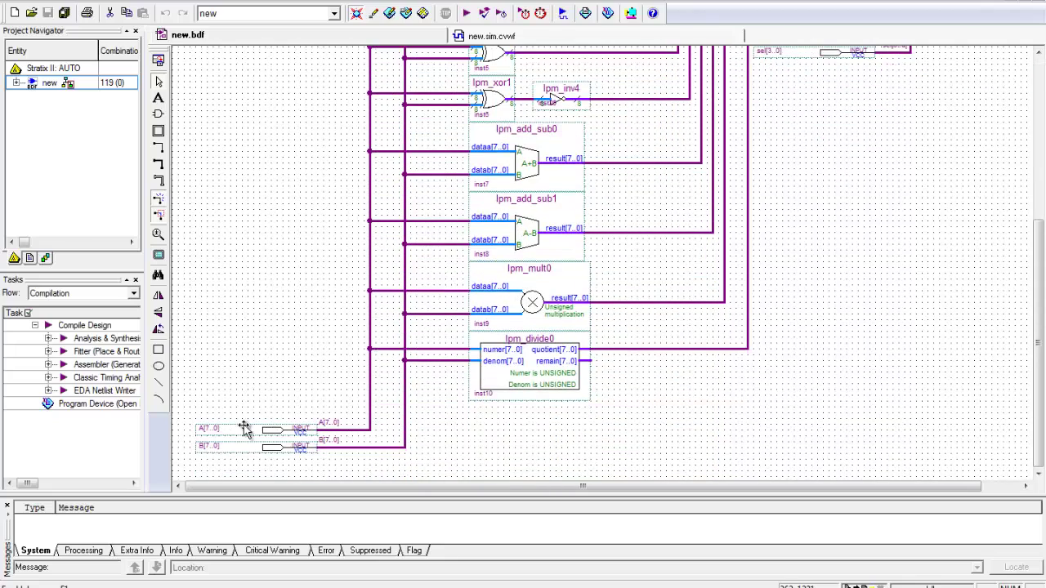
pyautogui.scroll(4, 387, 254)
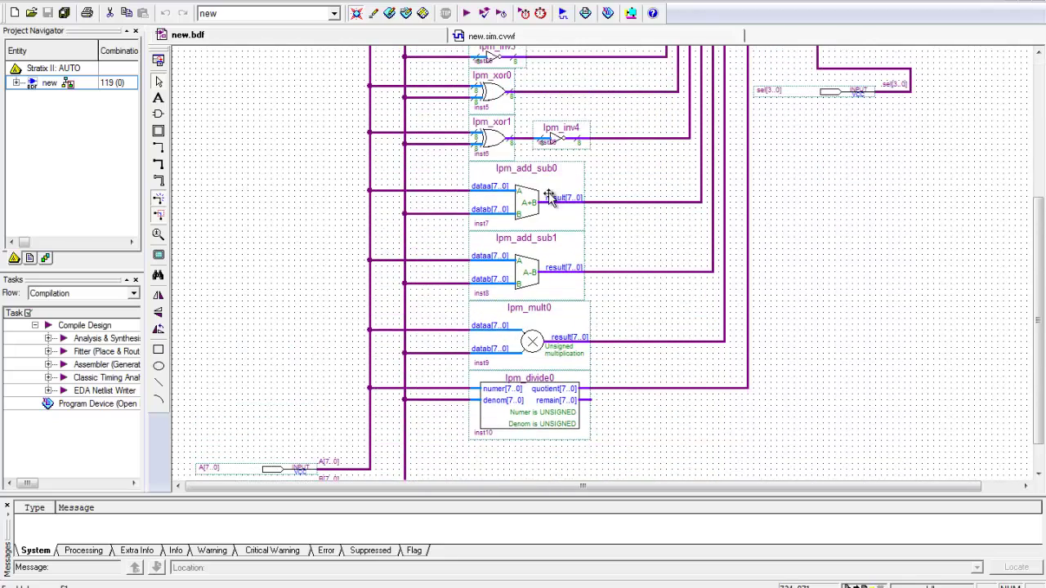
pyautogui.scroll(2, 527, 196)
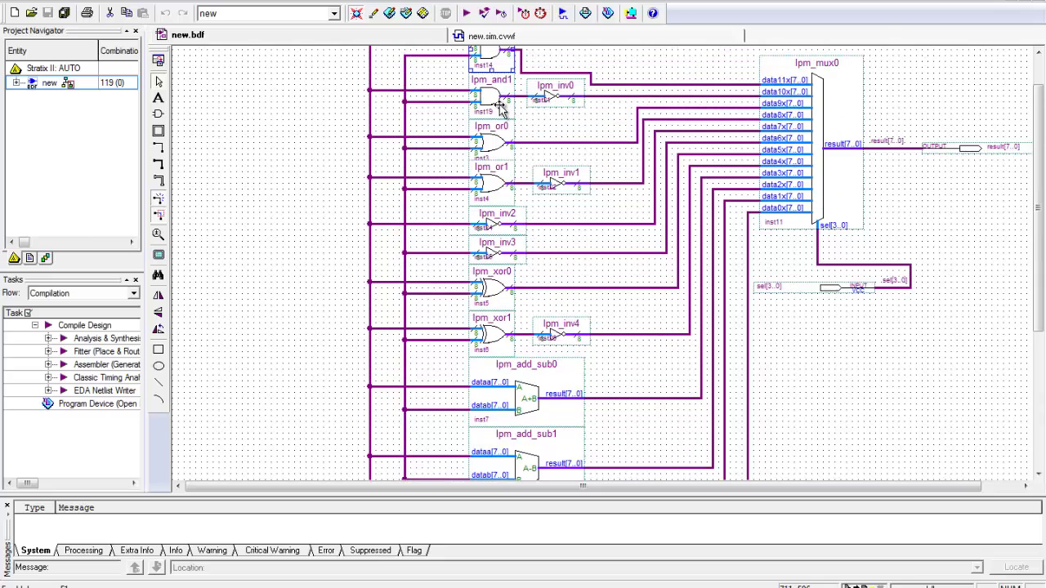
pyautogui.scroll(-2, 527, 359)
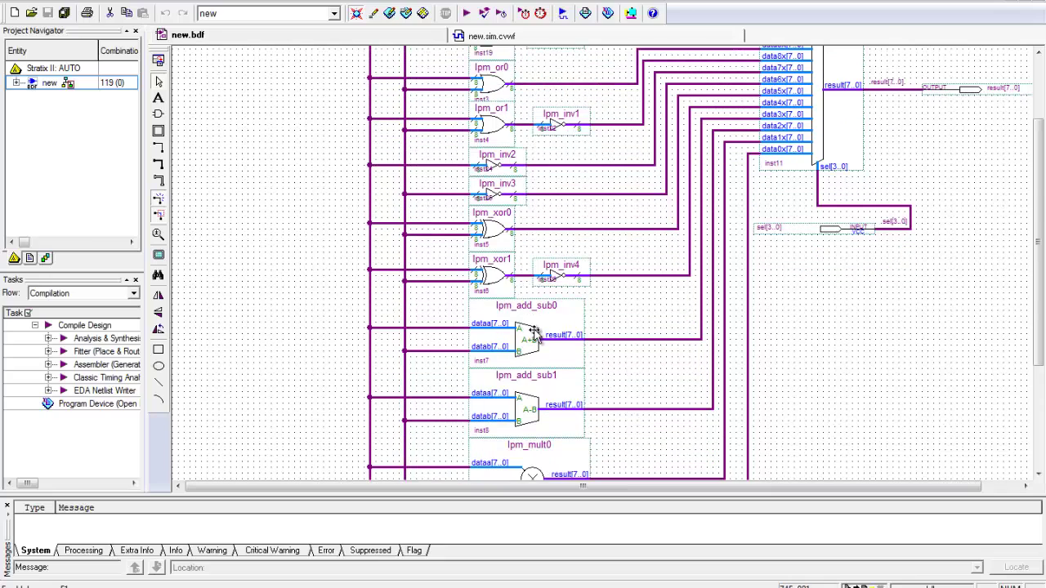
pyautogui.doubleClick(533, 333)
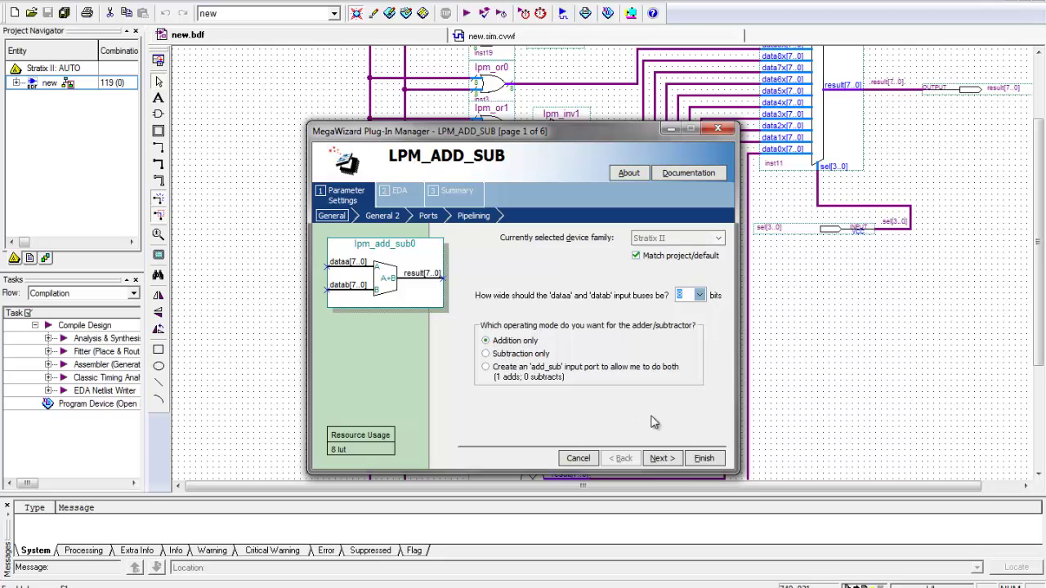
pyautogui.click(579, 457)
# Step: Cancel out of the lpm_add_sub1 subtractor settings and scroll back up to lpm_mux0
pyautogui.click(541, 405)
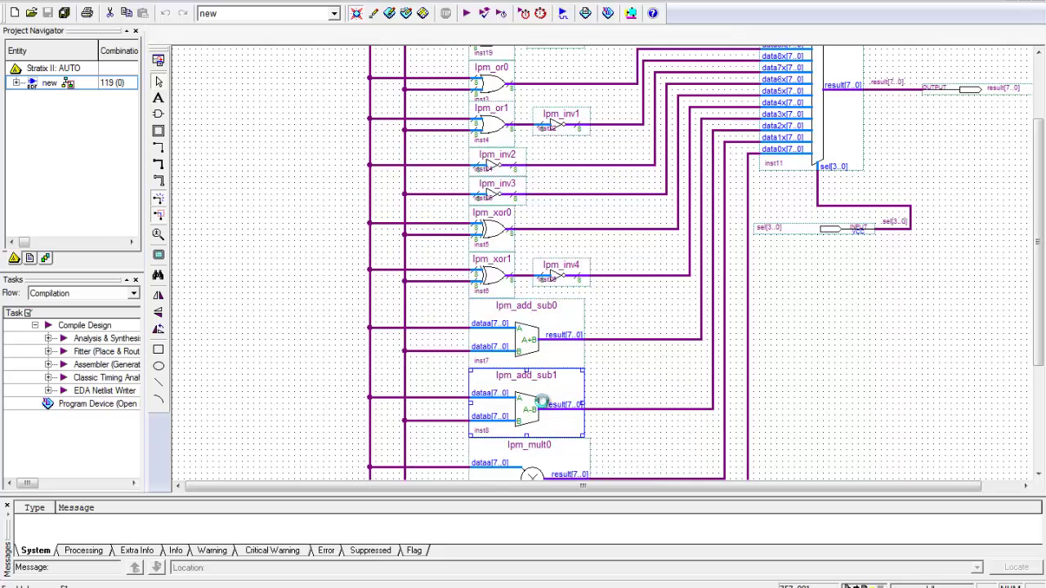
pyautogui.doubleClick(544, 406)
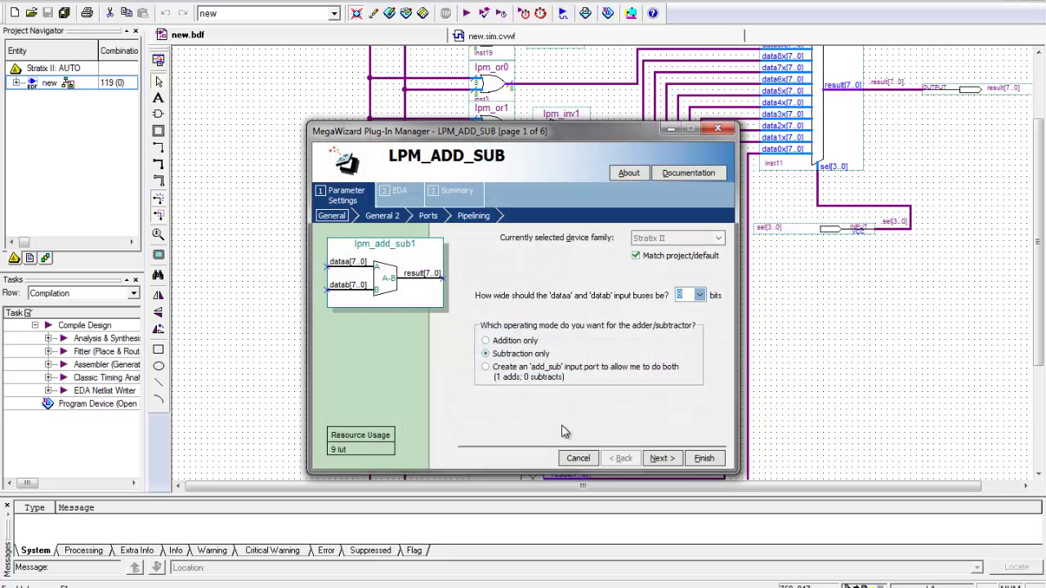
pyautogui.click(577, 458)
pyautogui.scroll(-3, 554, 362)
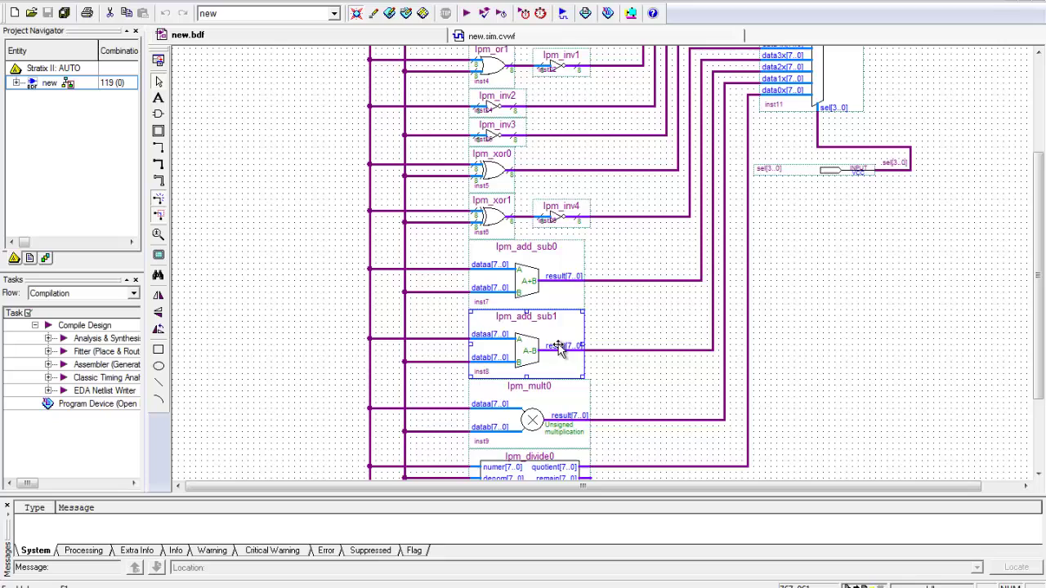
pyautogui.scroll(-2, 541, 376)
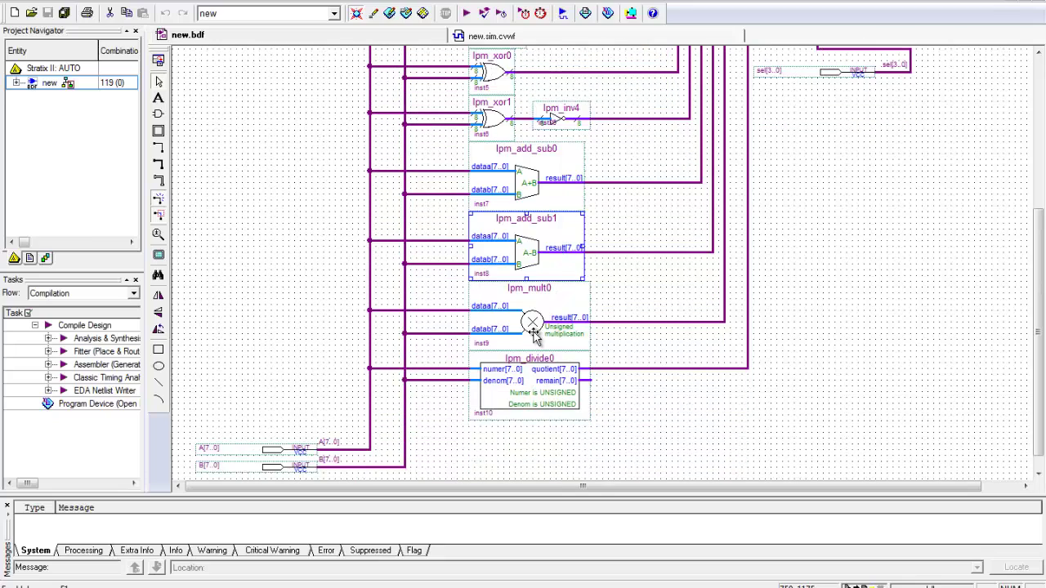
pyautogui.scroll(8, 482, 408)
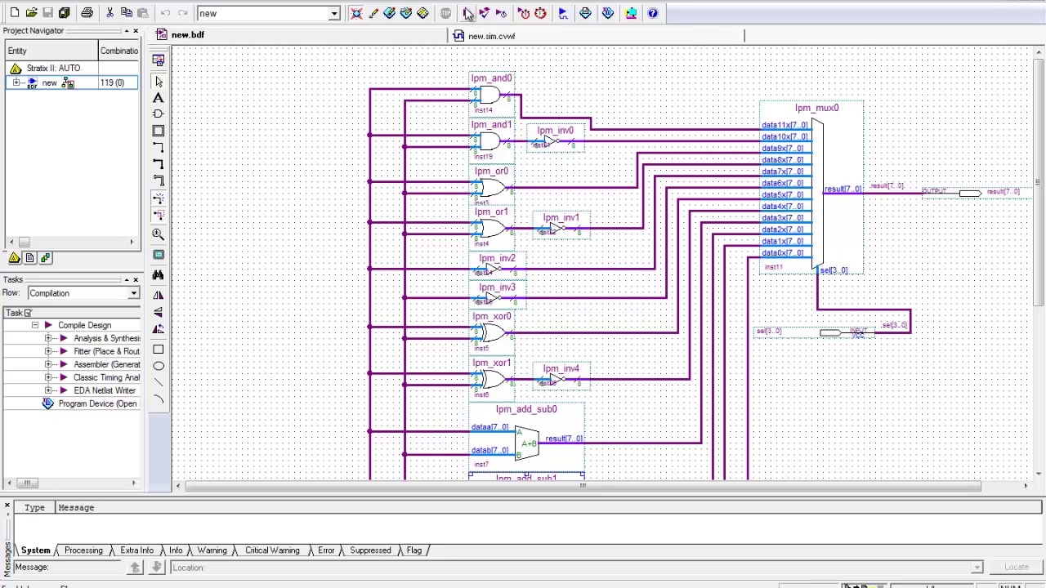
# Step: Show the new.sim.cvwf waveforms with A=23, B=62 and each sel result
pyautogui.click(604, 36)
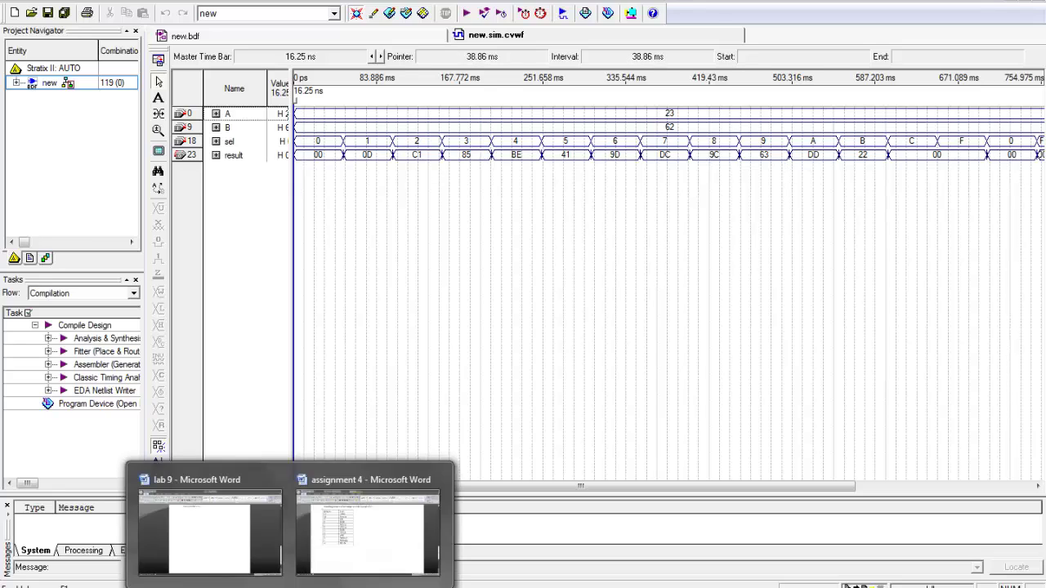
# Step: Compare the selector table with the waveforms, then compute 23 XOR 62 = 41 in hex Calculator
pyautogui.click(351, 490)
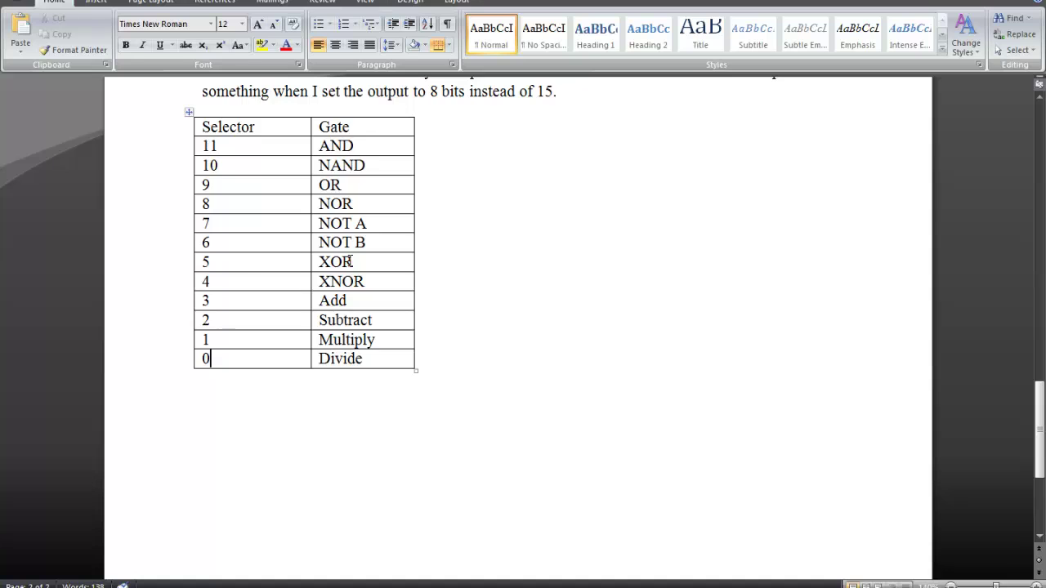
pyautogui.click(469, 490)
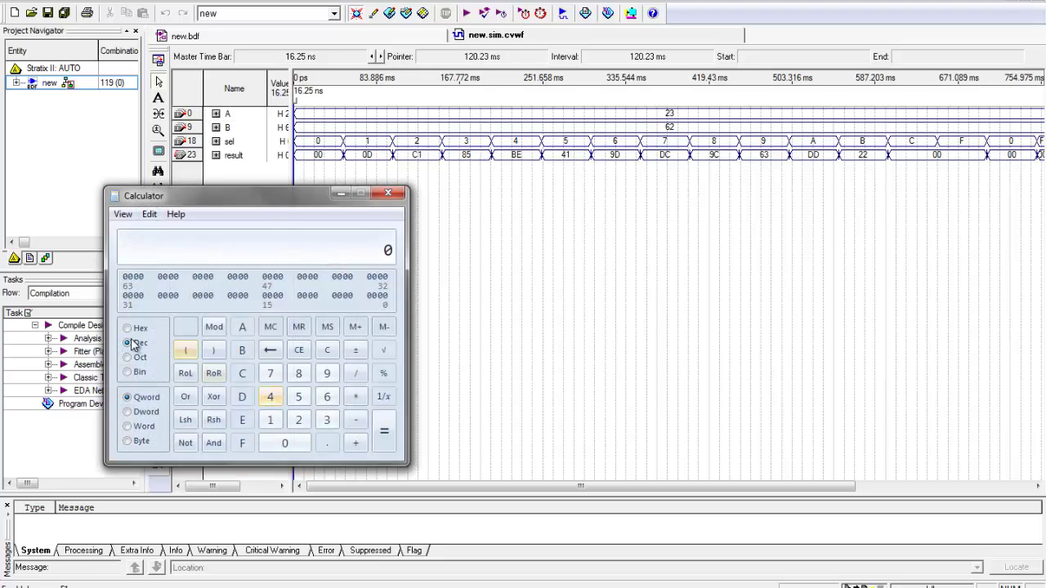
pyautogui.click(127, 329)
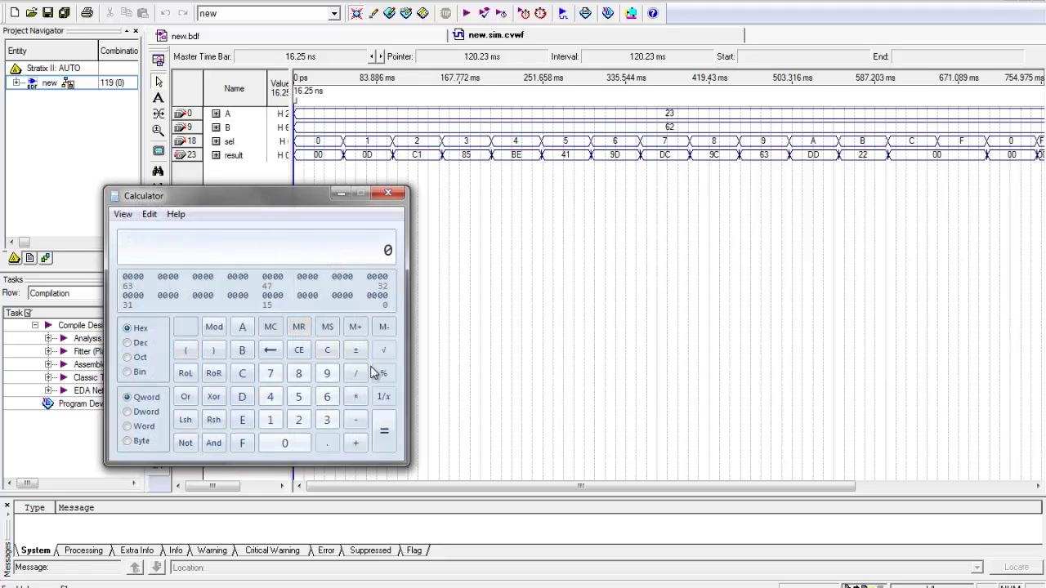
pyautogui.click(299, 420)
pyautogui.click(327, 420)
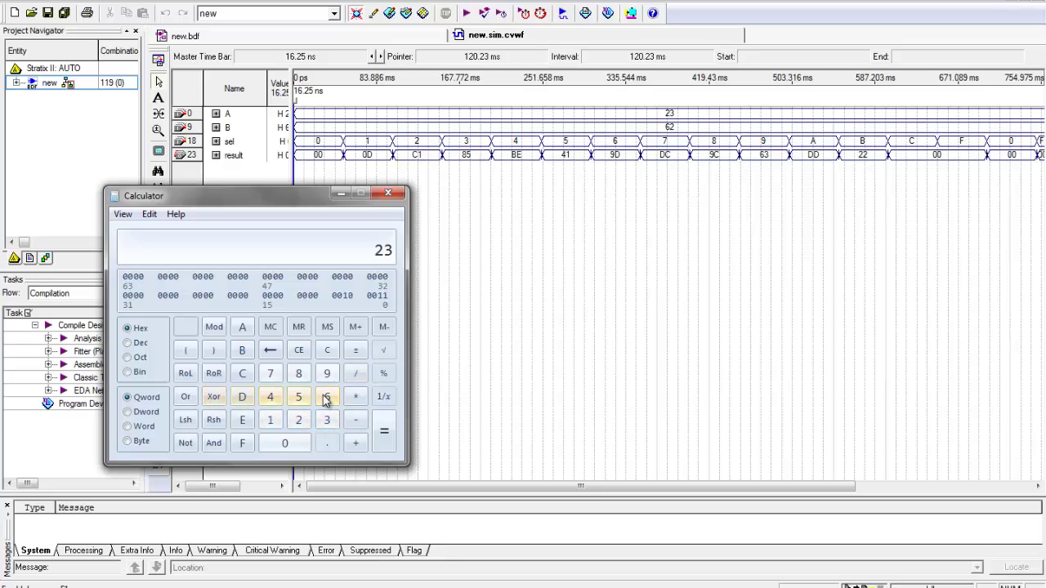
pyautogui.click(327, 398)
pyautogui.click(299, 420)
pyautogui.click(384, 430)
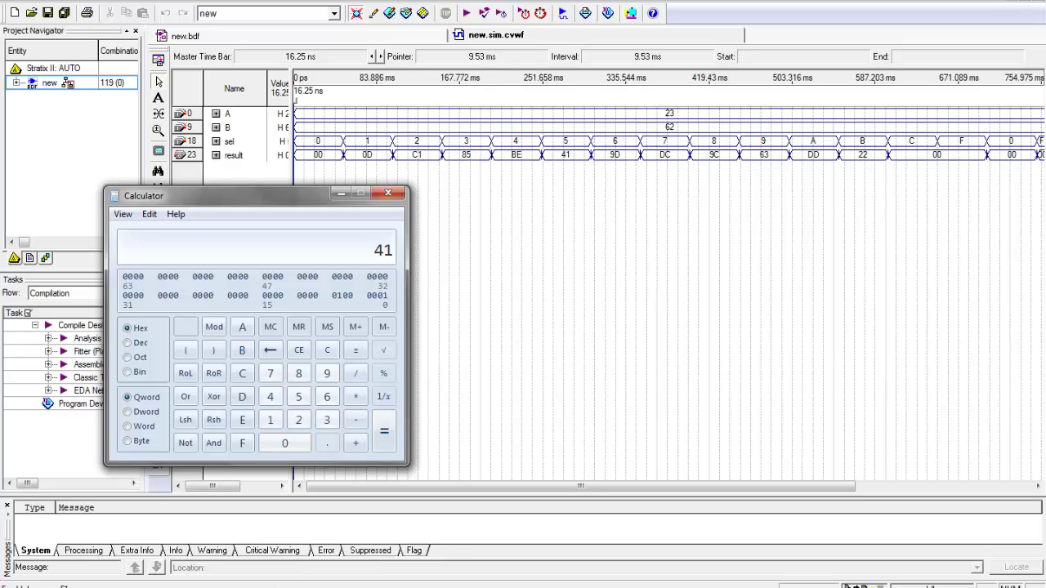
pyautogui.click(366, 503)
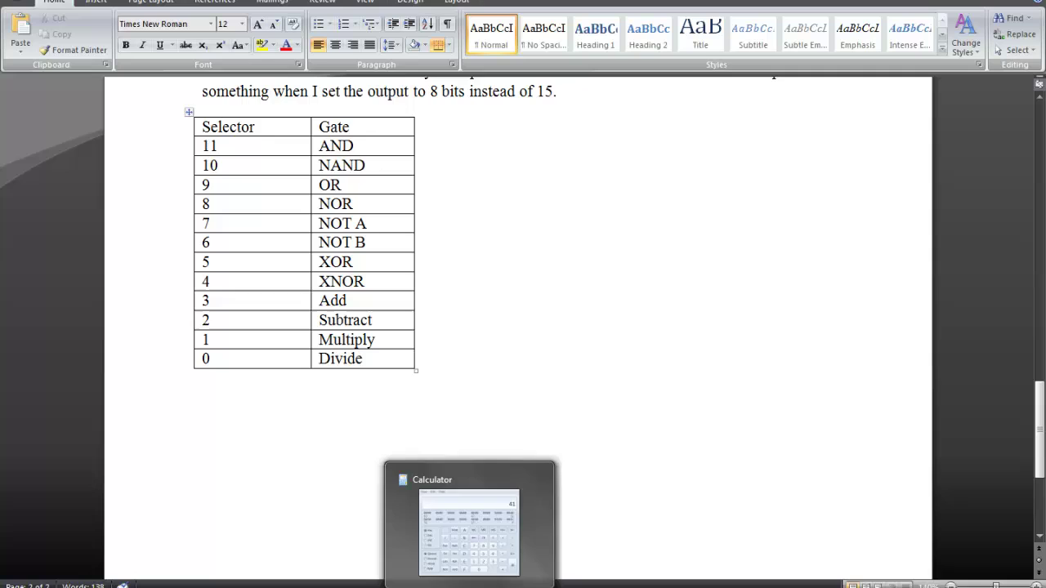
# Step: Clear Calculator and compute 23 AND 62 = 22 in hex, matching sel B
pyautogui.click(384, 515)
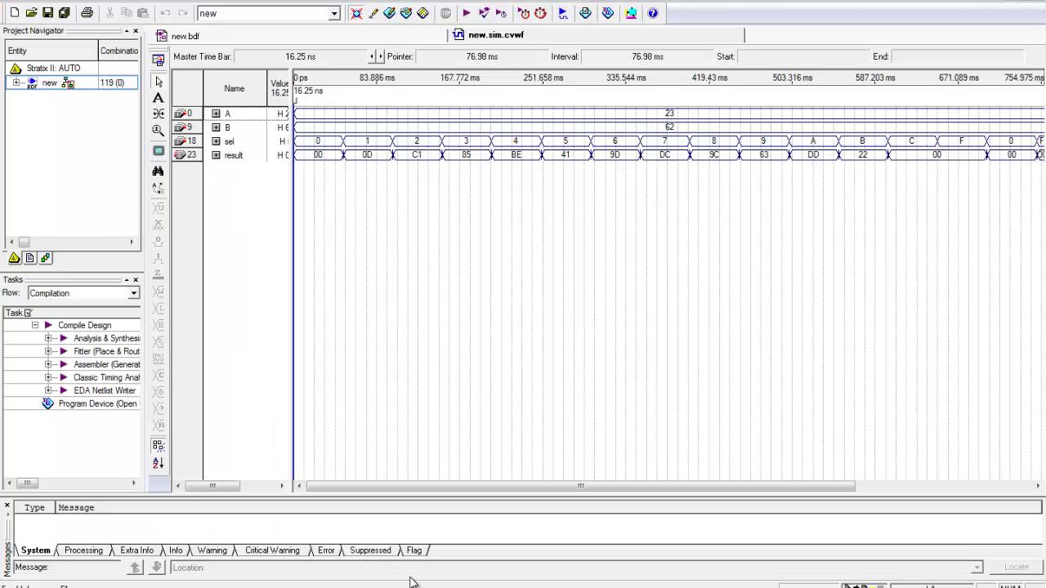
pyautogui.click(370, 587)
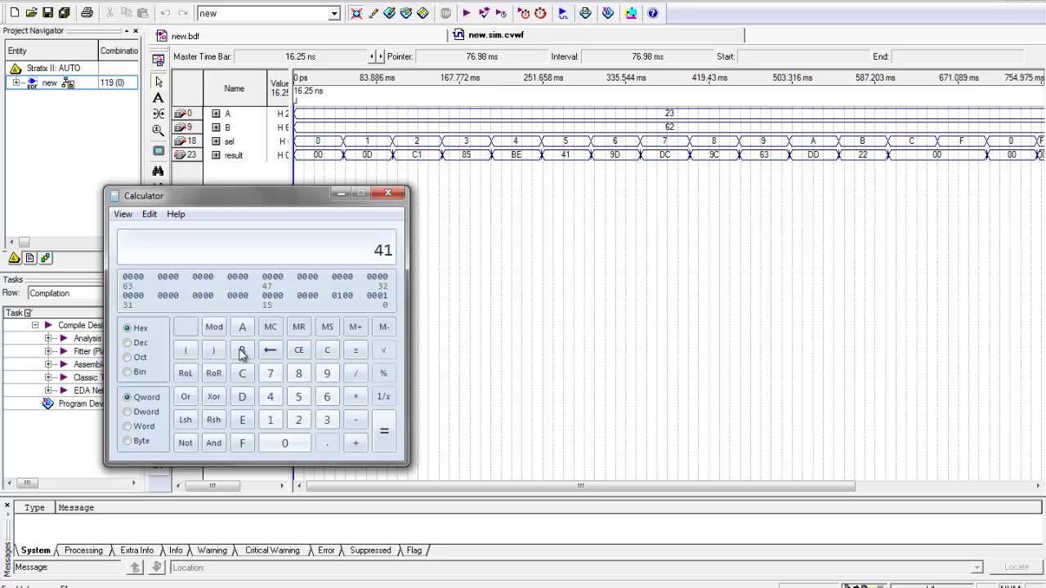
pyautogui.click(327, 350)
pyautogui.click(299, 420)
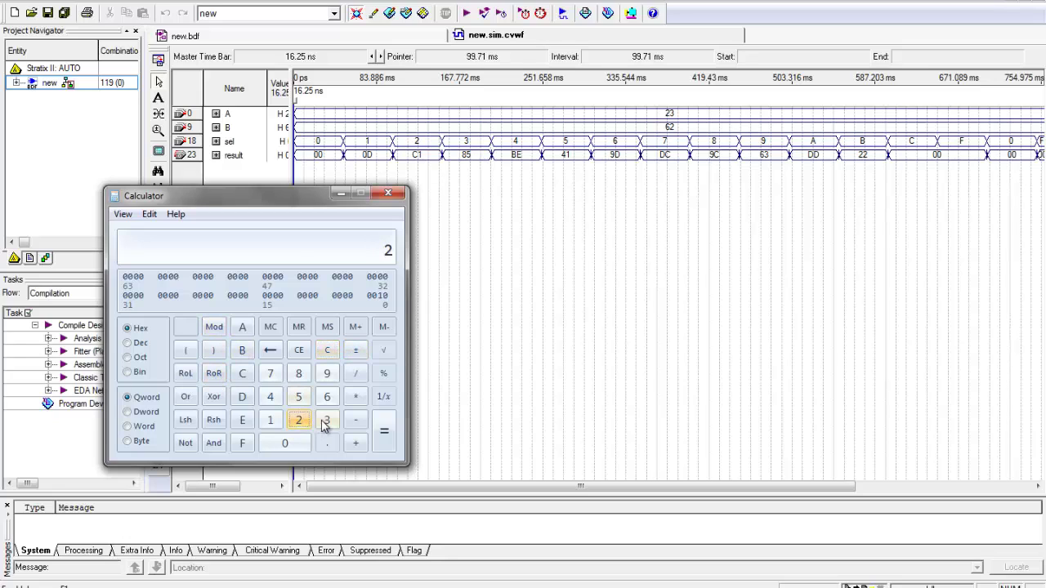
pyautogui.click(326, 422)
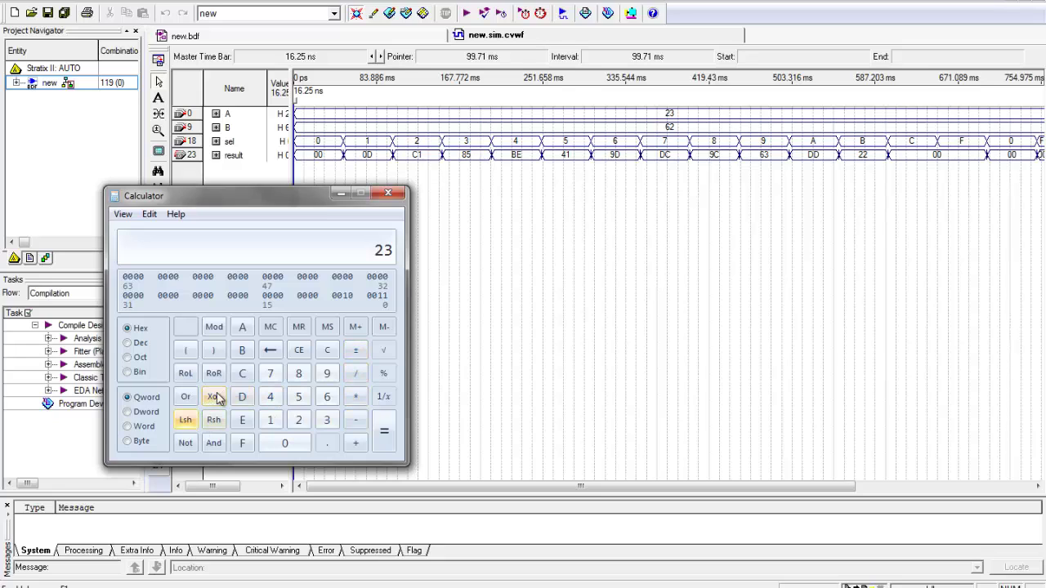
pyautogui.click(214, 443)
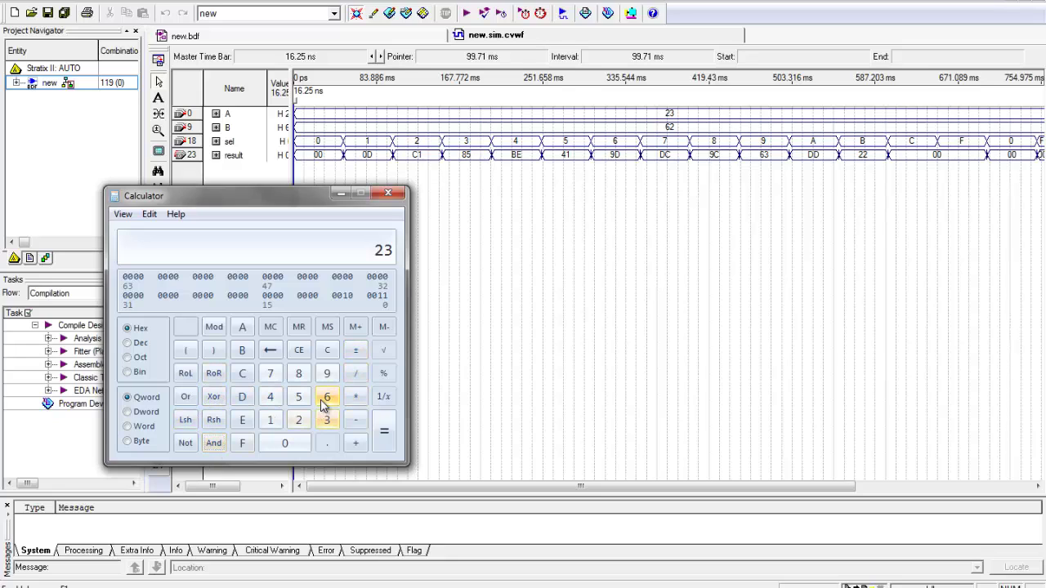
pyautogui.click(326, 397)
pyautogui.click(299, 420)
pyautogui.click(384, 430)
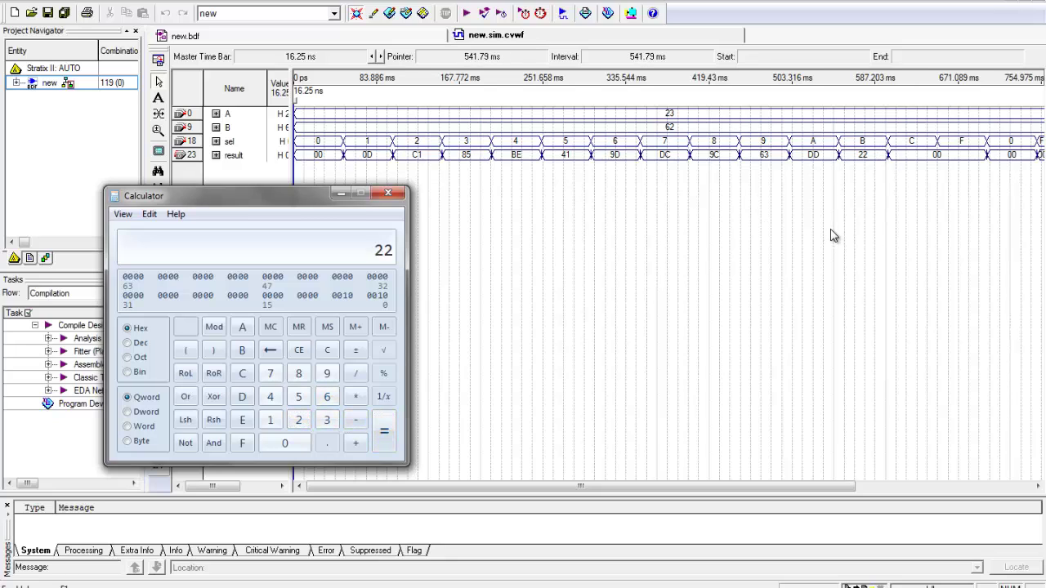
# Step: Close Calculator and return to the new.bdf ALU schematic
pyautogui.click(388, 193)
pyautogui.click(364, 37)
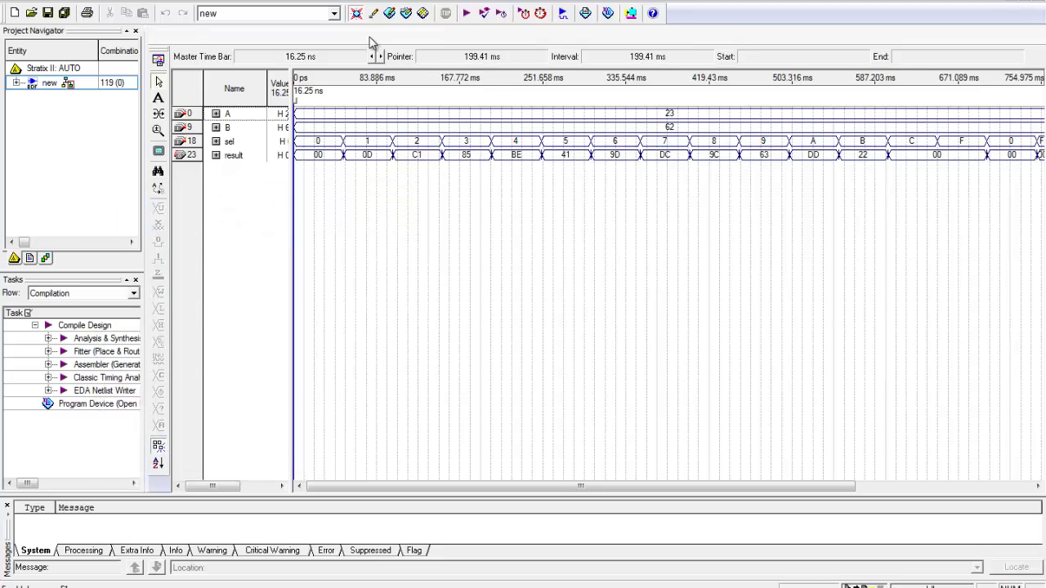
pyautogui.scroll(-5, 592, 265)
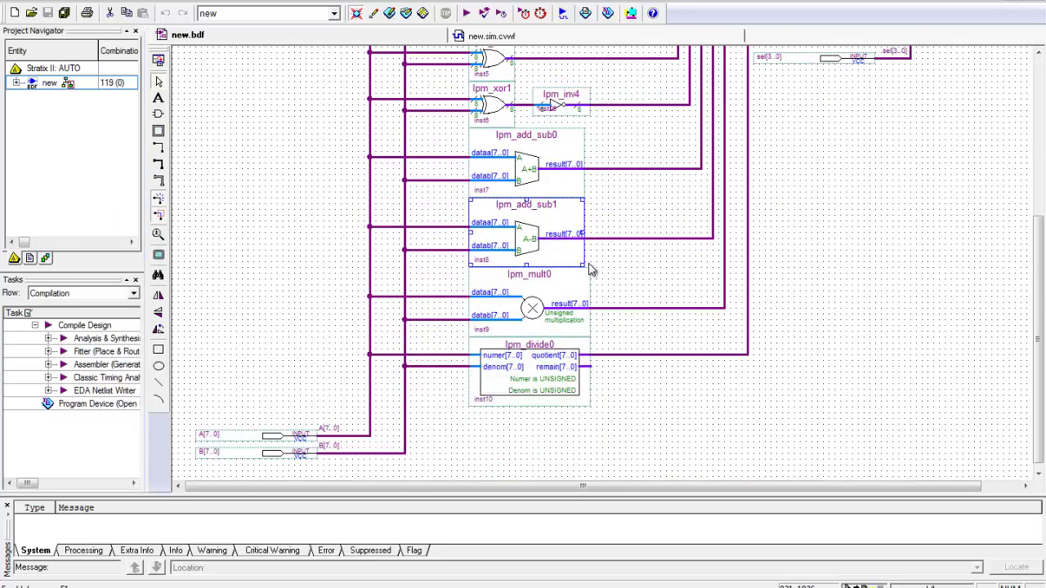
pyautogui.scroll(4, 591, 272)
pyautogui.scroll(3, 591, 272)
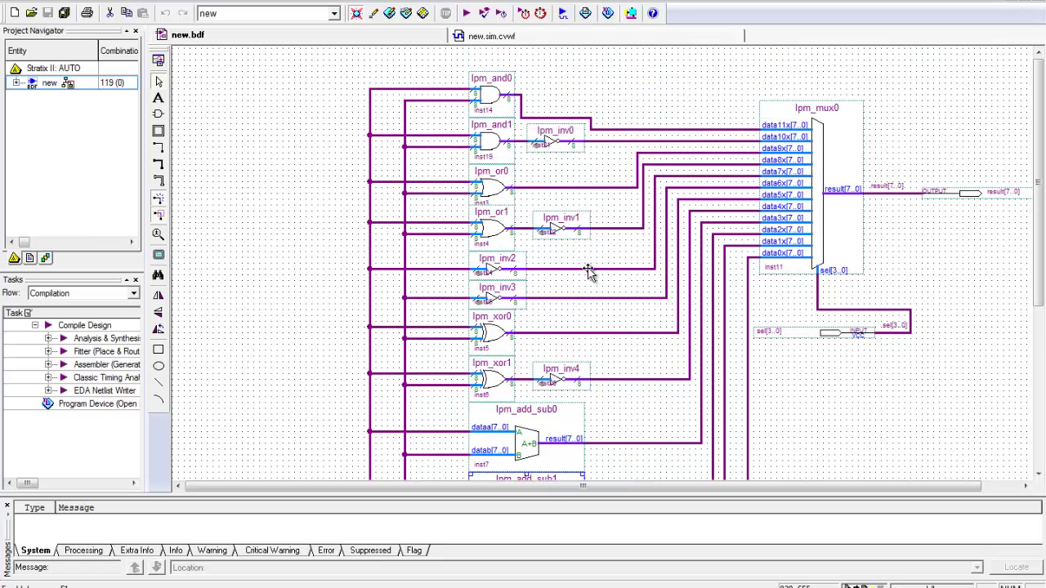